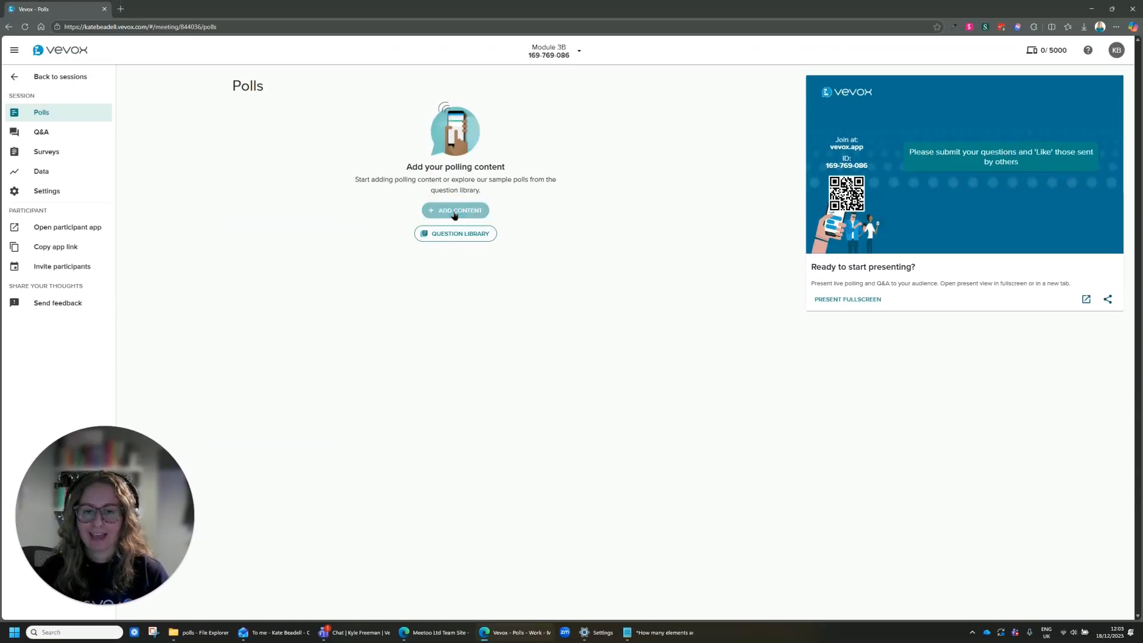
# Add a numeric poll with a number cloud result display and the question "How many elements are in the periodic table?"
pyautogui.click(455, 213)
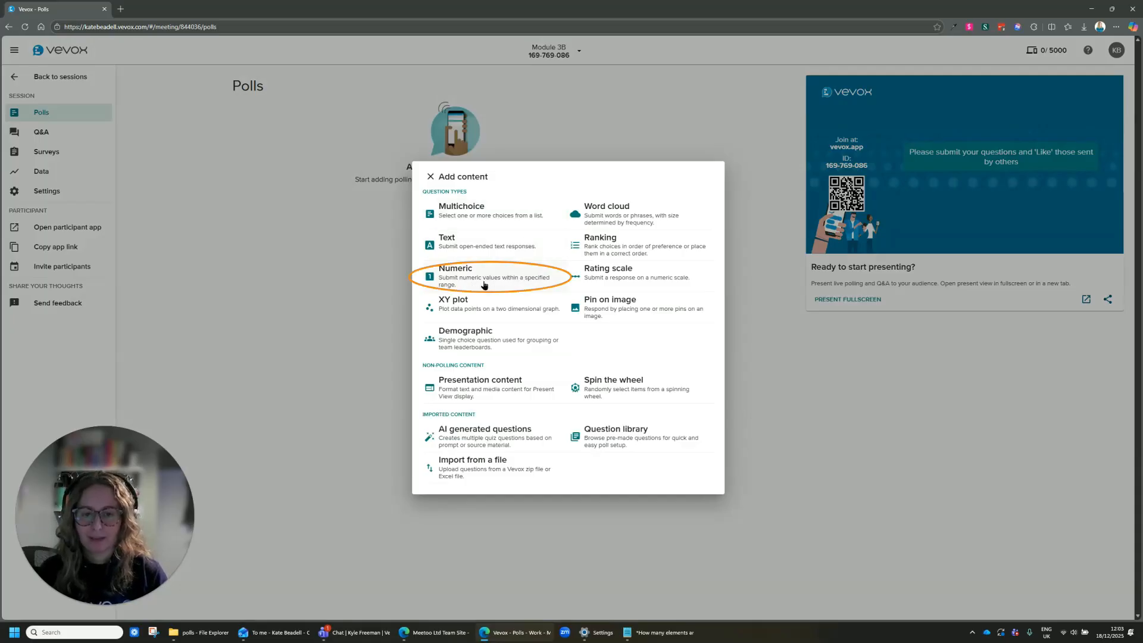
pyautogui.click(465, 275)
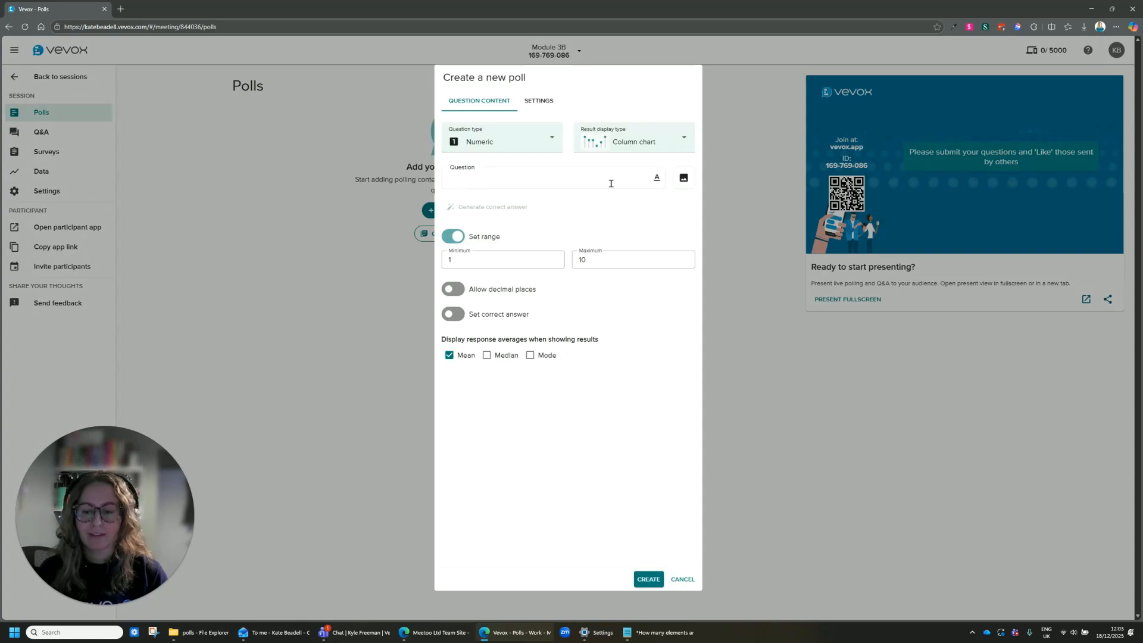
pyautogui.click(606, 146)
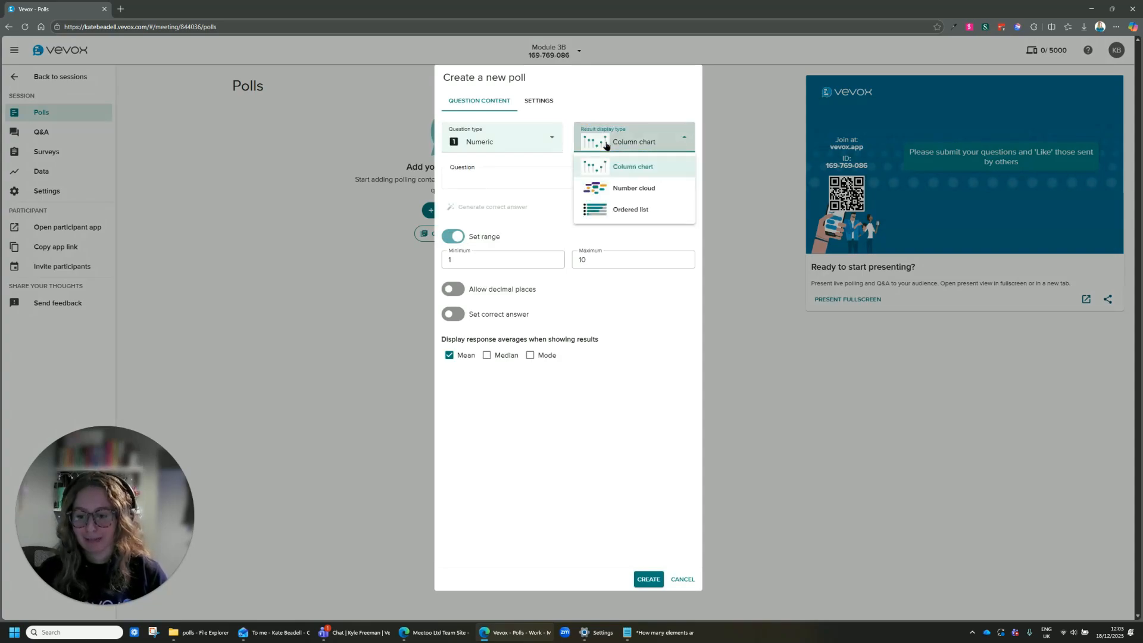
pyautogui.click(634, 189)
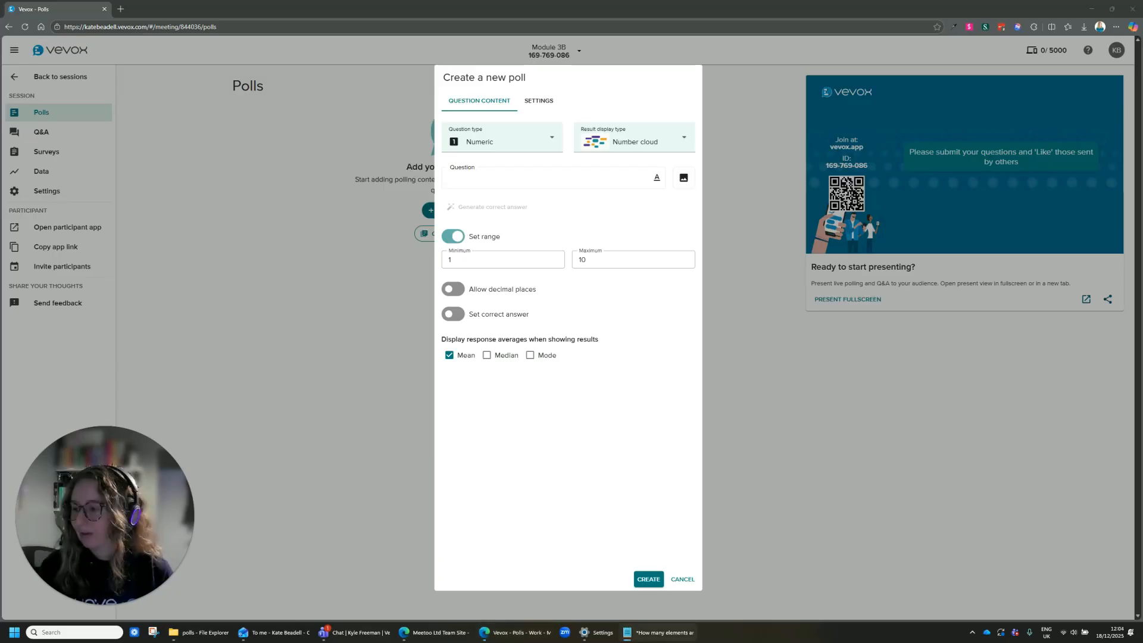
pyautogui.write('How many elements are in the periodic table?')
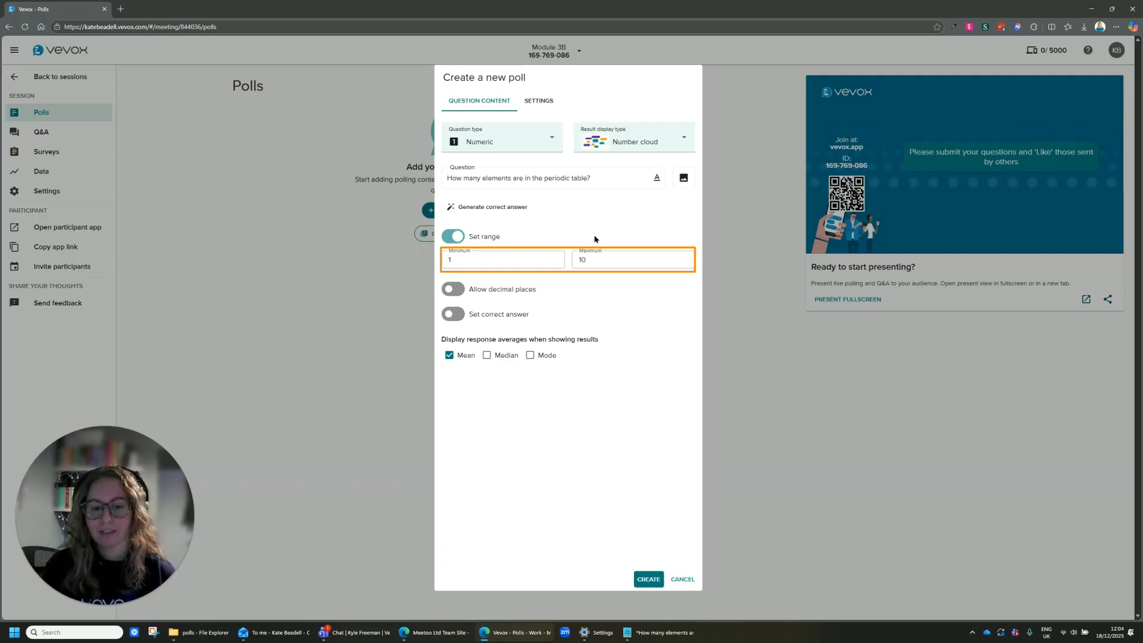
# Set the allowed answer range to a minimum of 10 and a maximum of 200
pyautogui.click(489, 260)
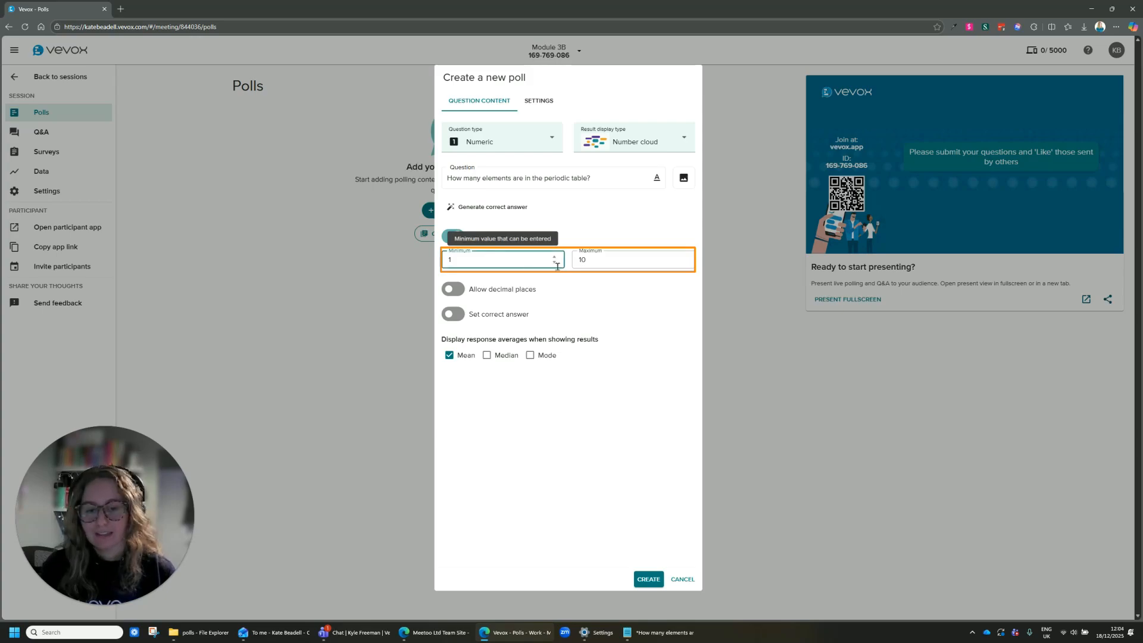
pyautogui.write('0')
pyautogui.click(580, 259)
pyautogui.press('BackSpace')
pyautogui.press('BackSpace')
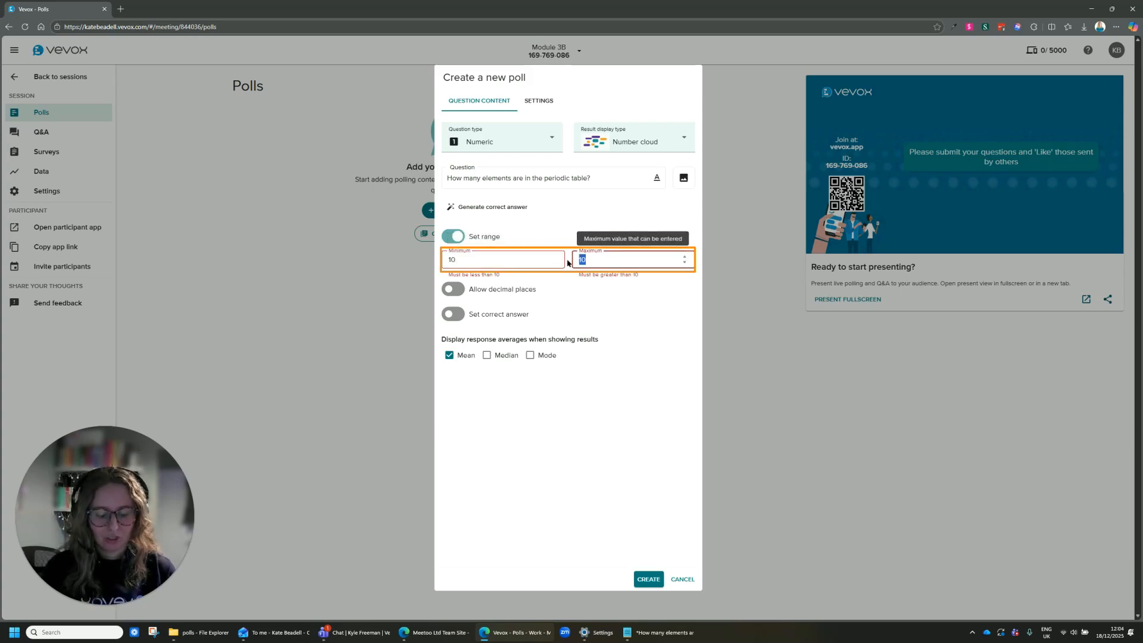
pyautogui.write('200')
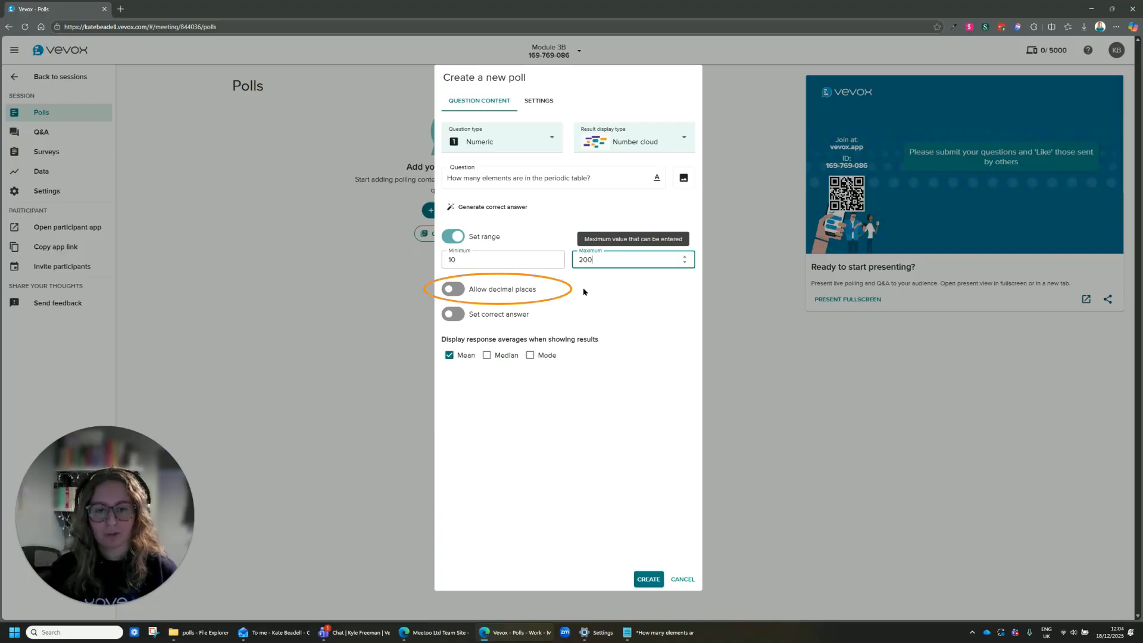
pyautogui.click(460, 289)
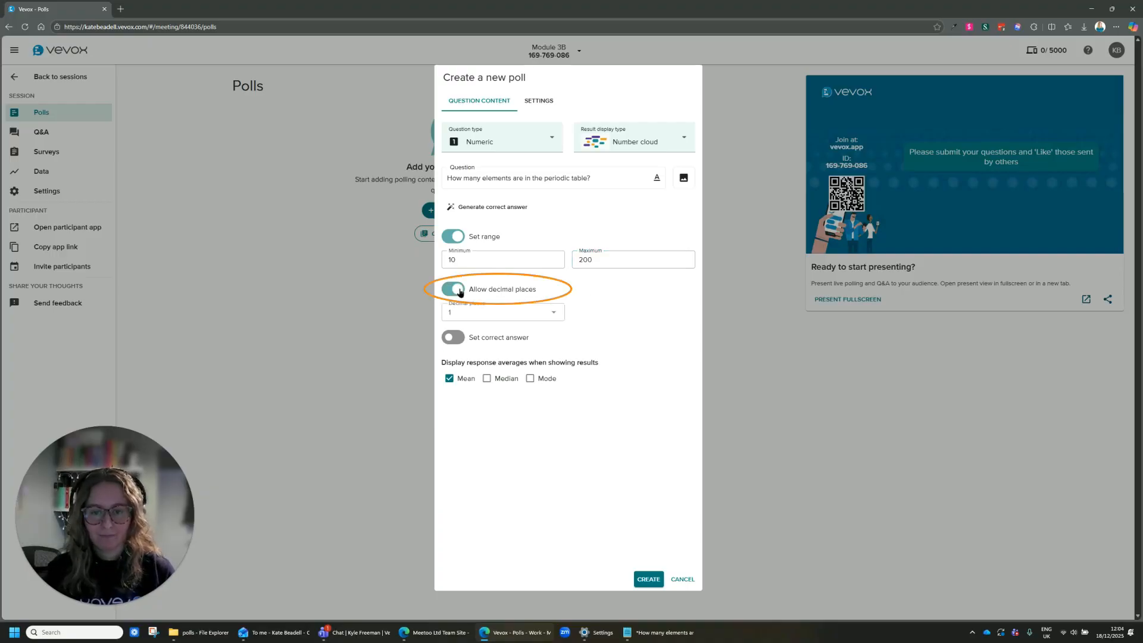
pyautogui.click(460, 289)
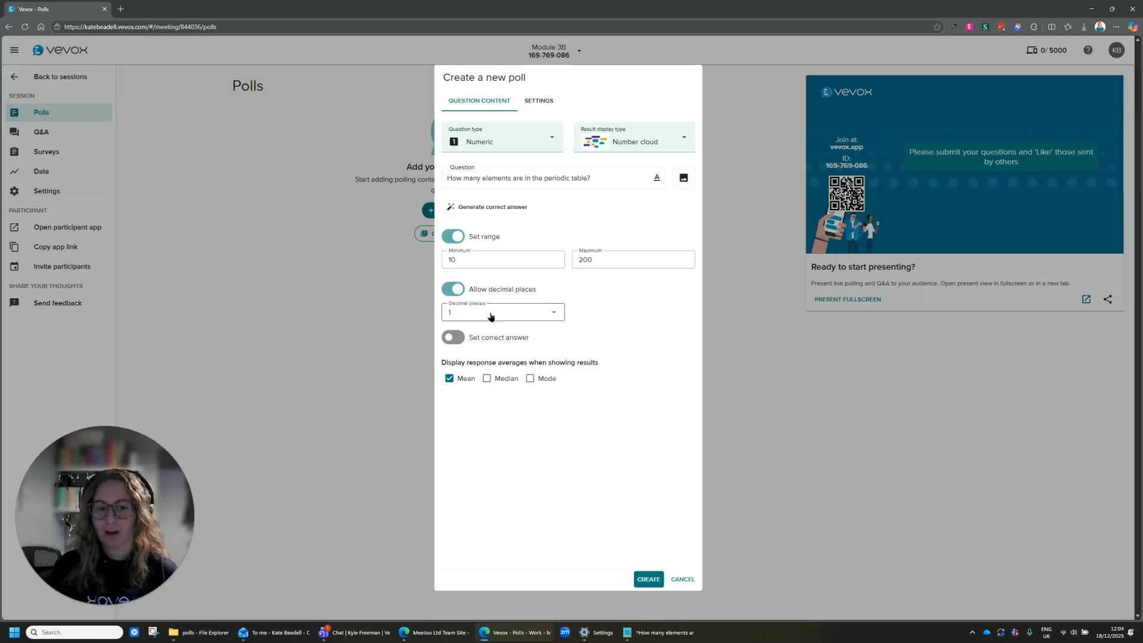
pyautogui.click(452, 293)
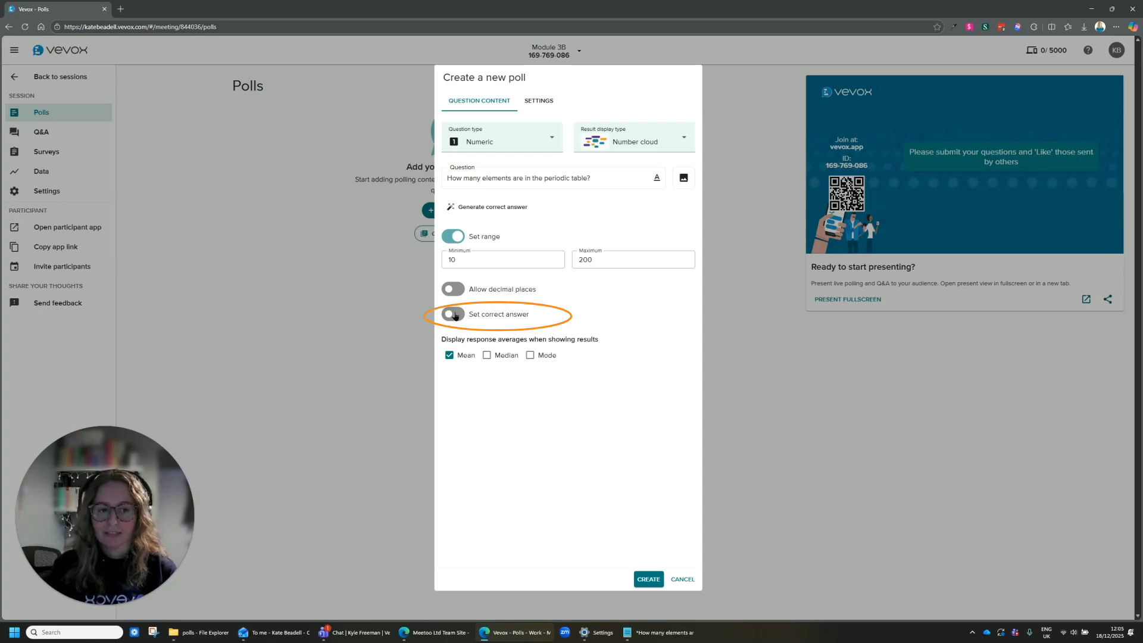
# Enable a correct answer for the poll and set it to 118
pyautogui.click(453, 314)
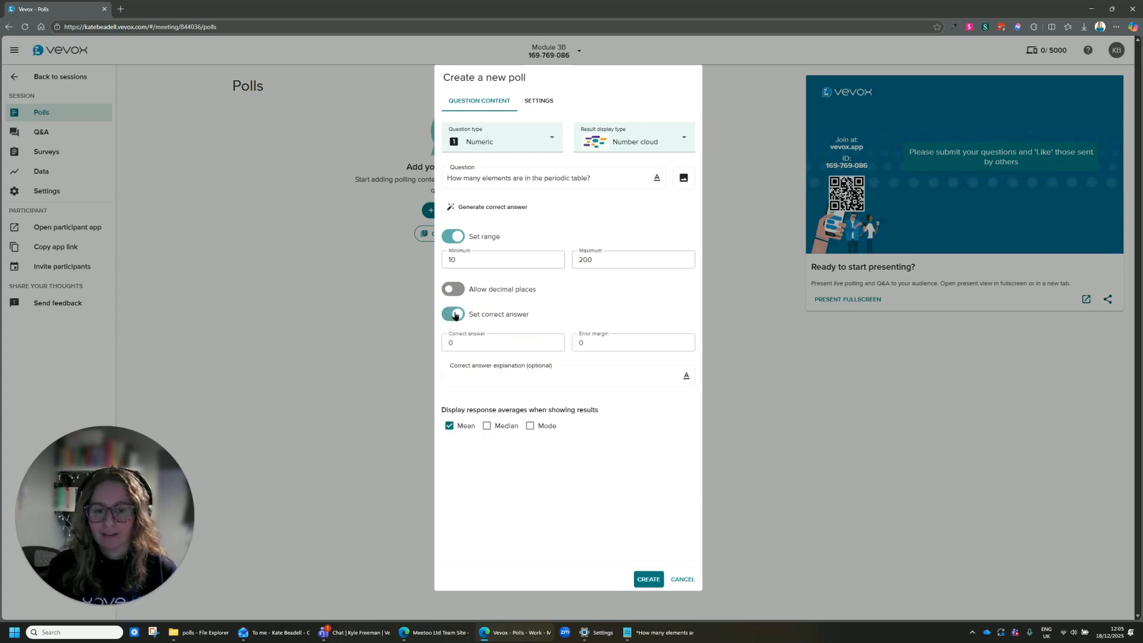
pyautogui.click(462, 340)
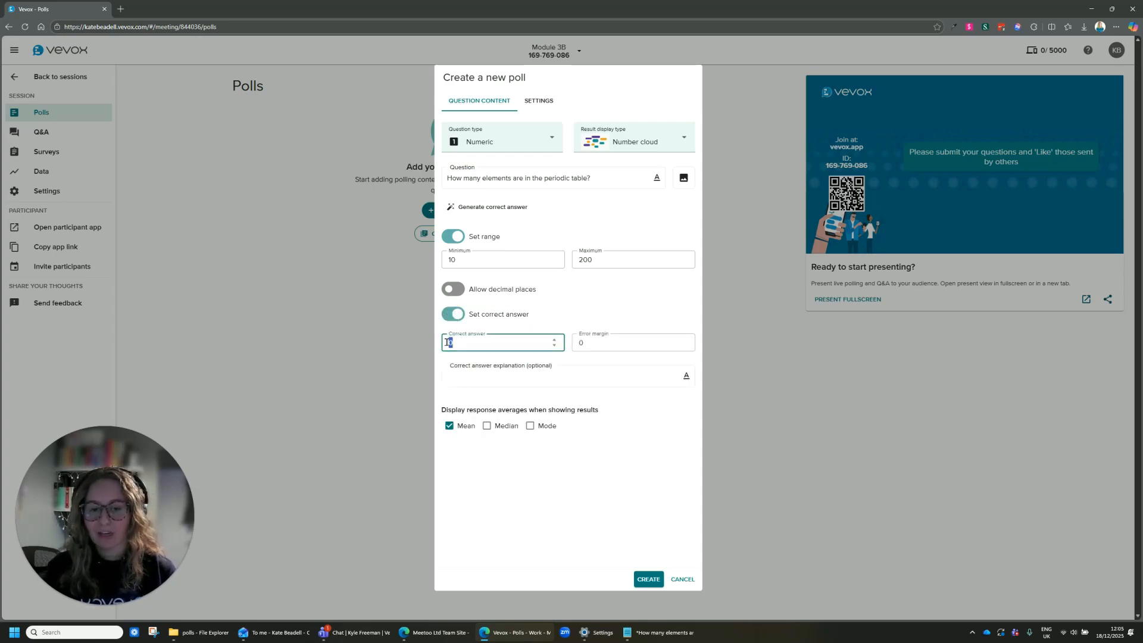
pyautogui.press('BackSpace')
pyautogui.write('118')
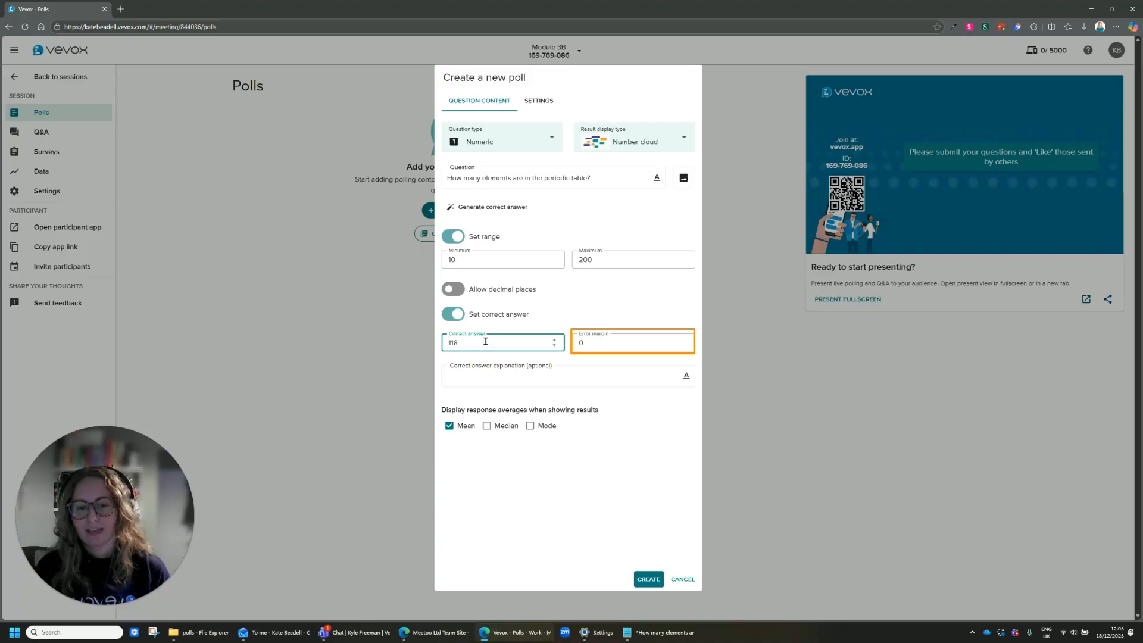
# Fill in the correct answer explanation: 118 confirmed elements arranged by atomic number, the first 94 occurring naturally and the rest synthesized in labs
pyautogui.hotkey('alt', 'Tab')
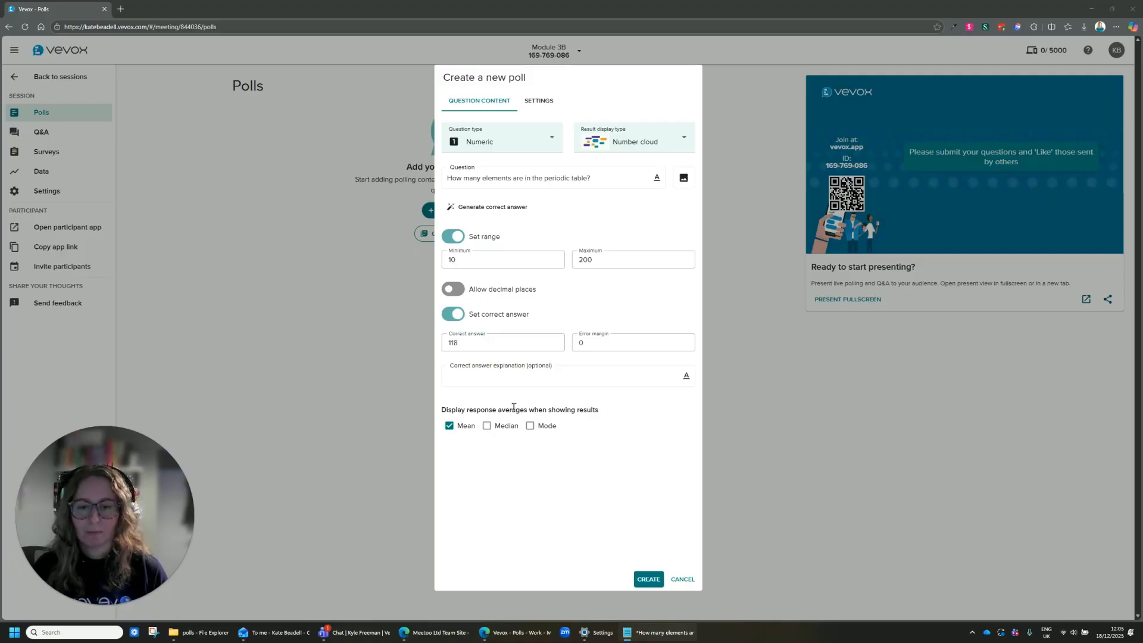
pyautogui.click(504, 385)
pyautogui.write('There are 118 confirmed elements on the periodic table, arranged by increasing atomic number, with the first 94 occurring naturally on Earth and the rest synthesized in labs, though scientists are always working to discover or create more superheavy elements.')
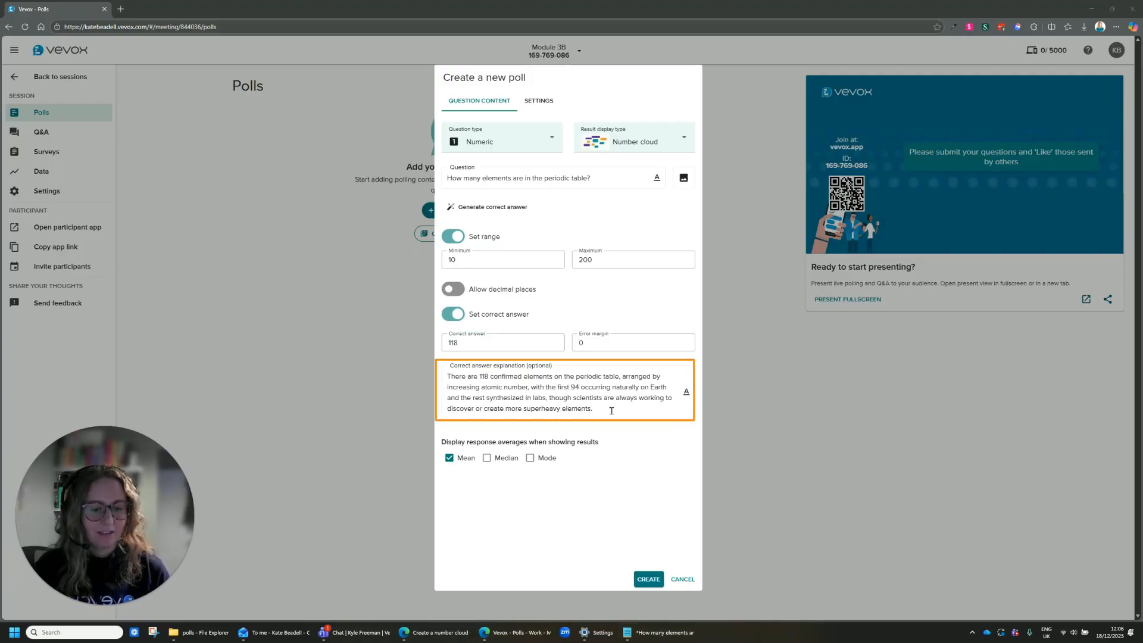
pyautogui.click(587, 465)
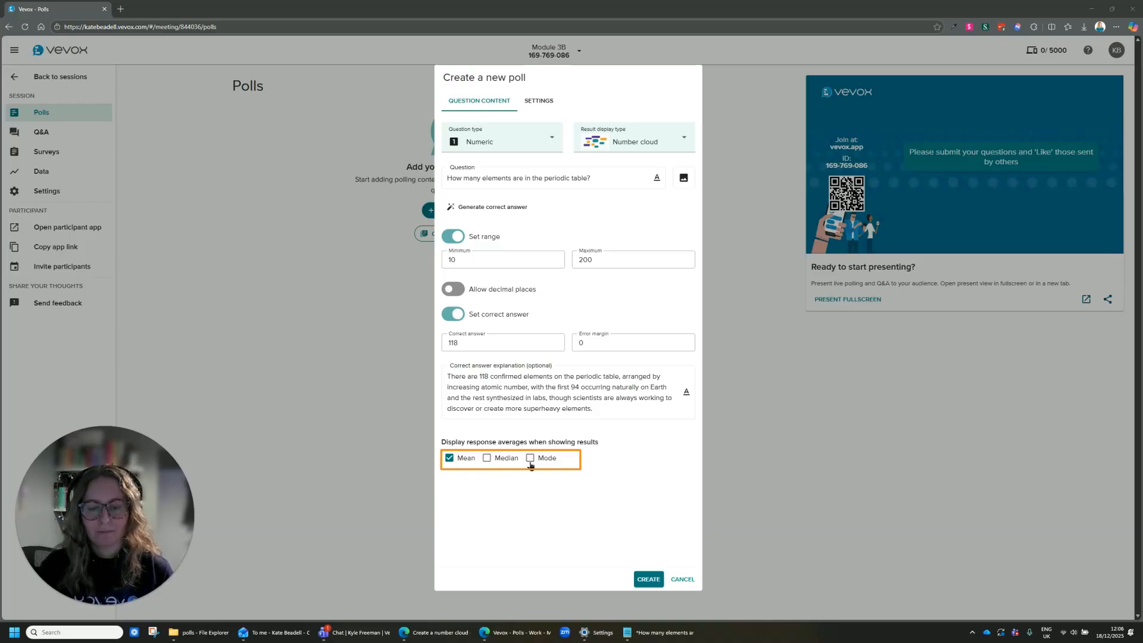
# Display the median and mode averages with the results instead of the mean
pyautogui.click(506, 460)
pyautogui.click(467, 459)
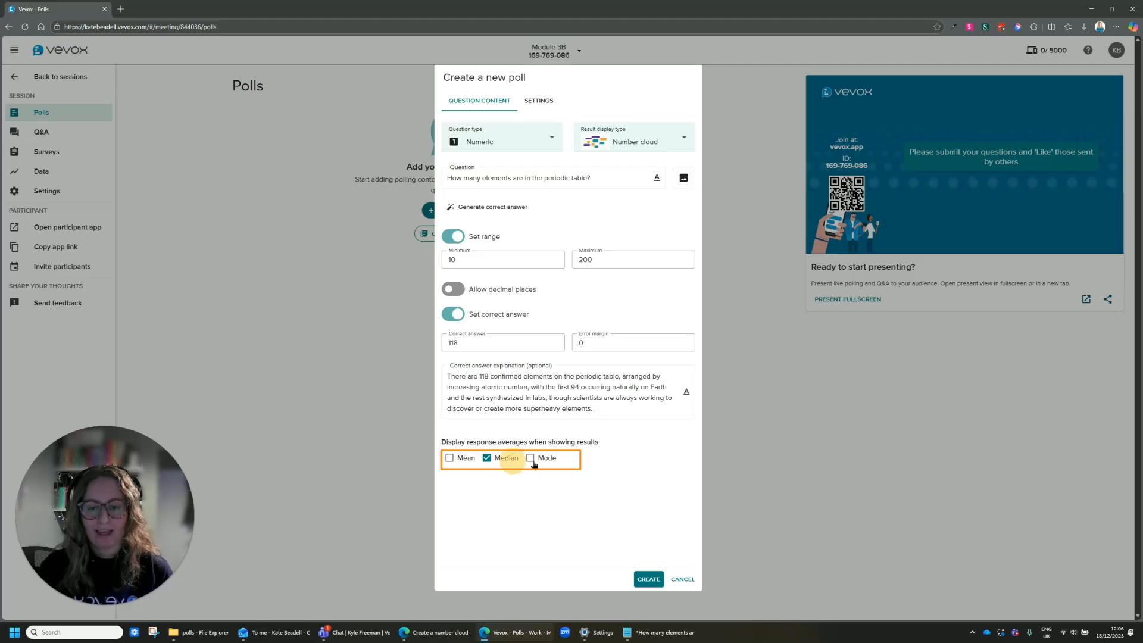
pyautogui.click(531, 462)
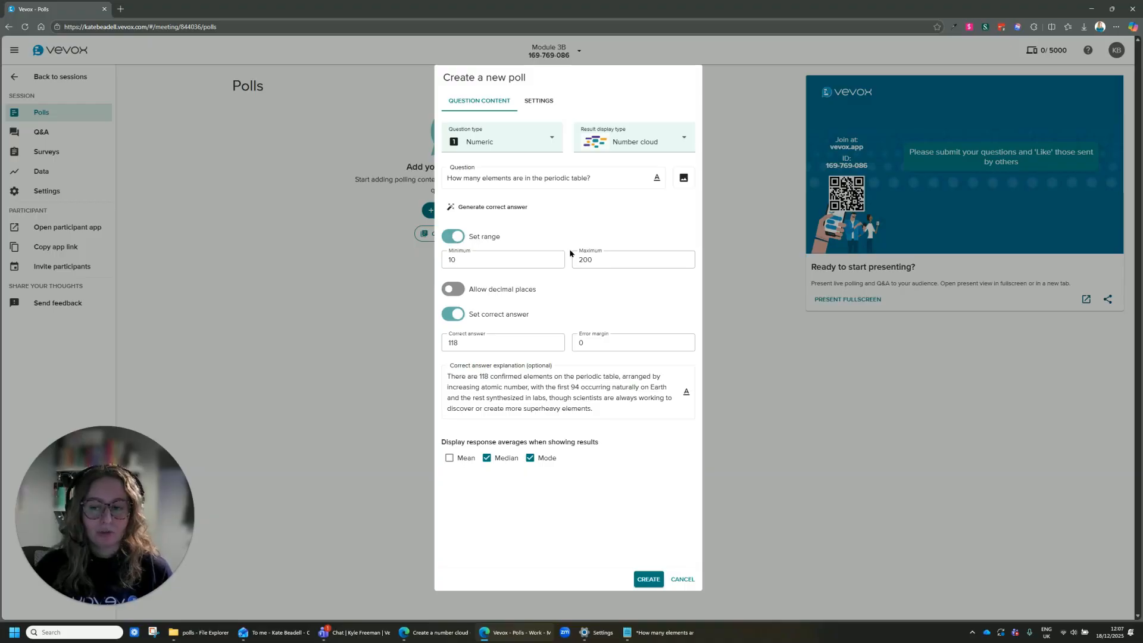
# Review the poll's result display, countdown timer and scoring settings, and create the poll
pyautogui.click(548, 107)
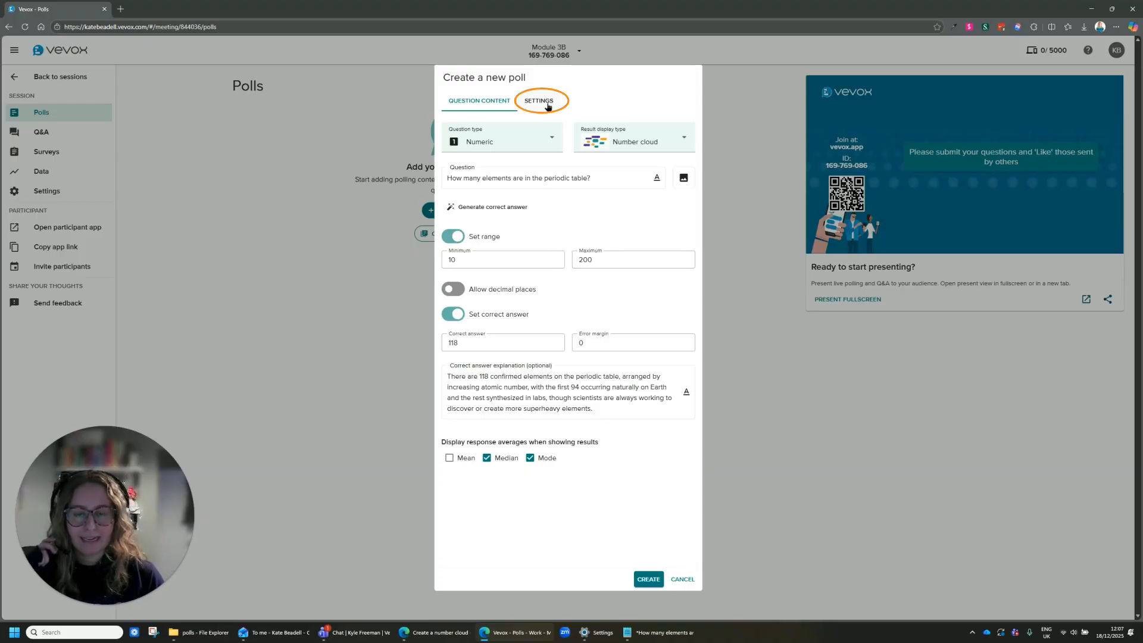
pyautogui.click(548, 105)
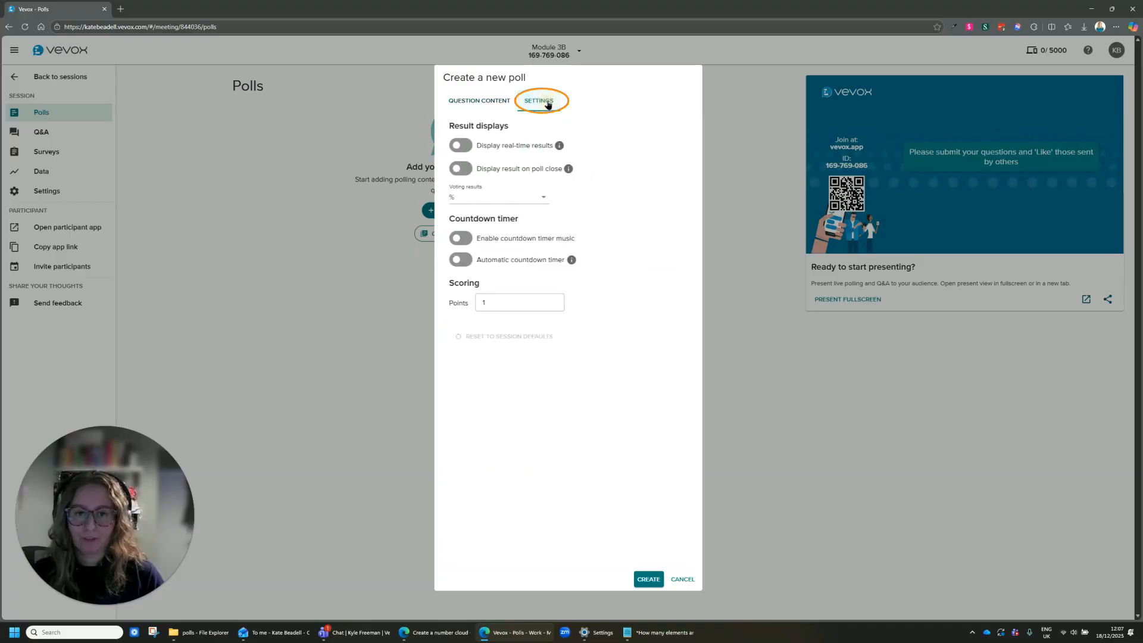
pyautogui.click(456, 147)
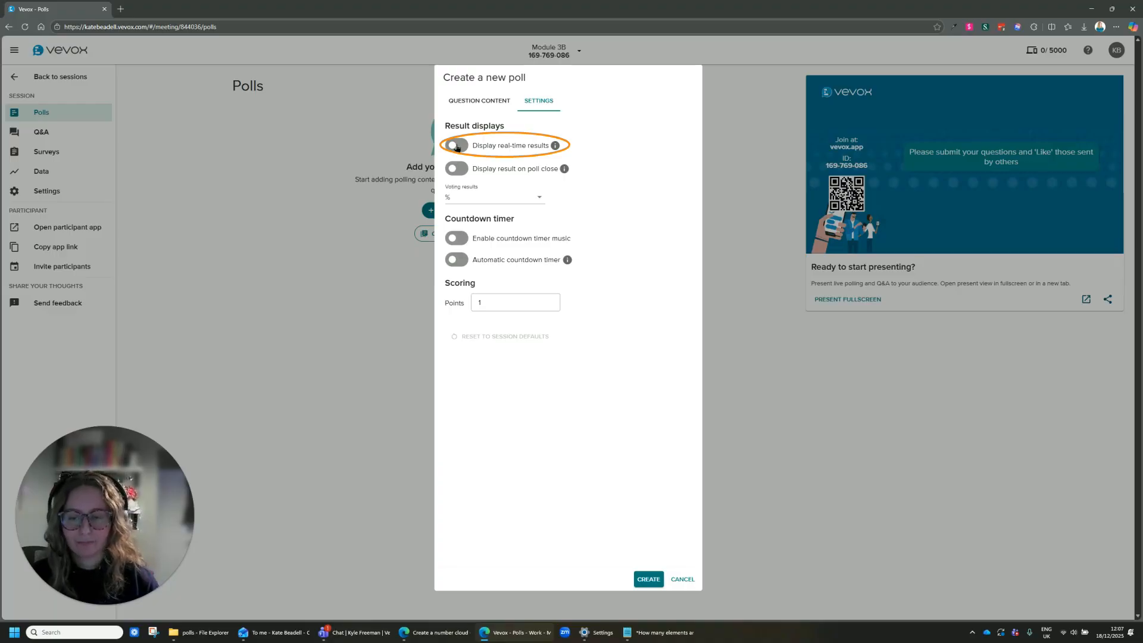
pyautogui.click(479, 100)
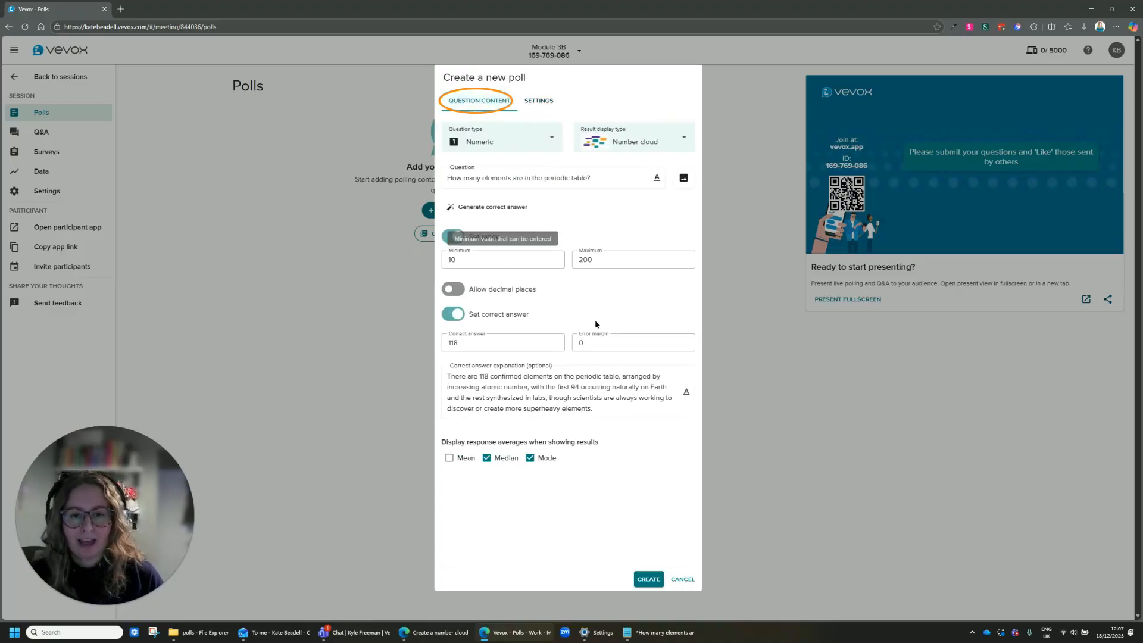
pyautogui.click(647, 579)
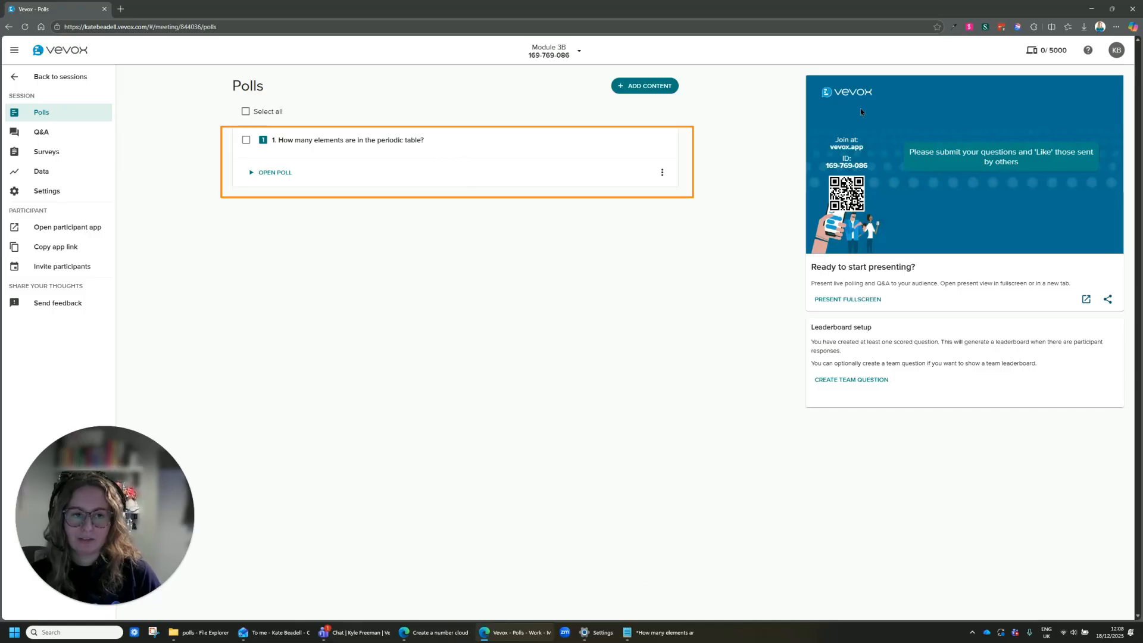
# Present the session fullscreen and open the periodic table poll for voting
pyautogui.click(874, 298)
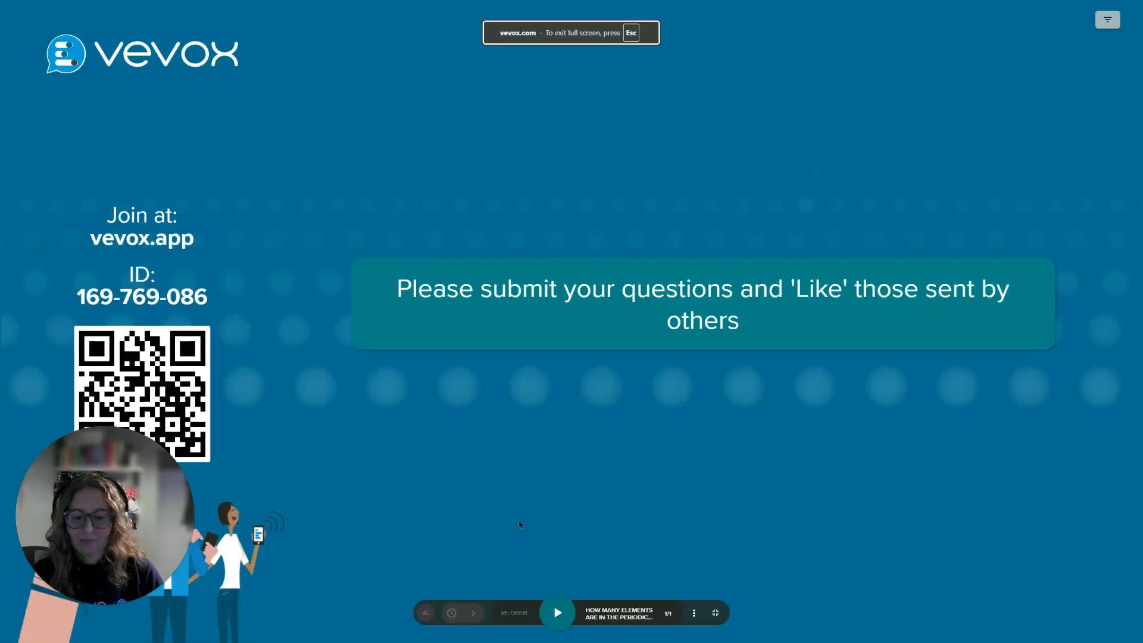
pyautogui.click(557, 612)
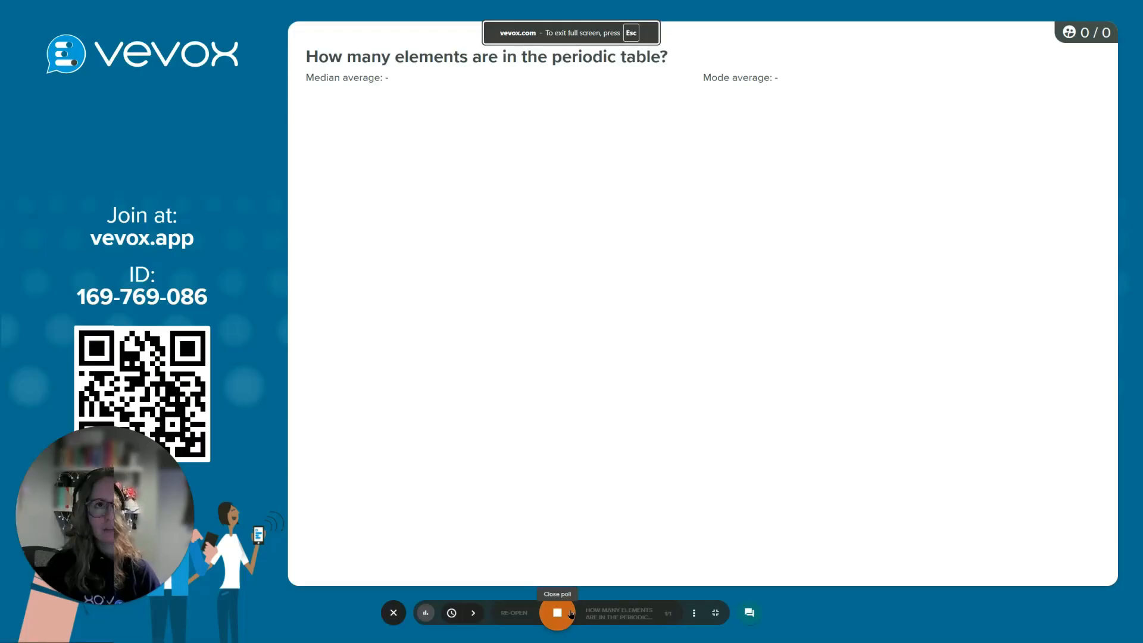